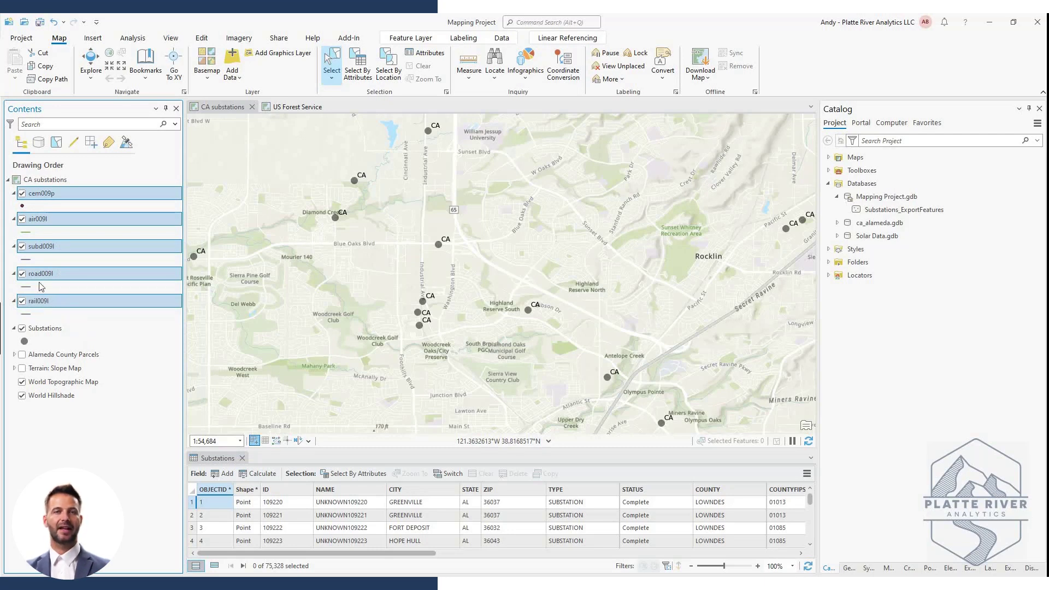
Group the five selected Archer County layers and rename the group Archer County Texas
right_click(42, 247)
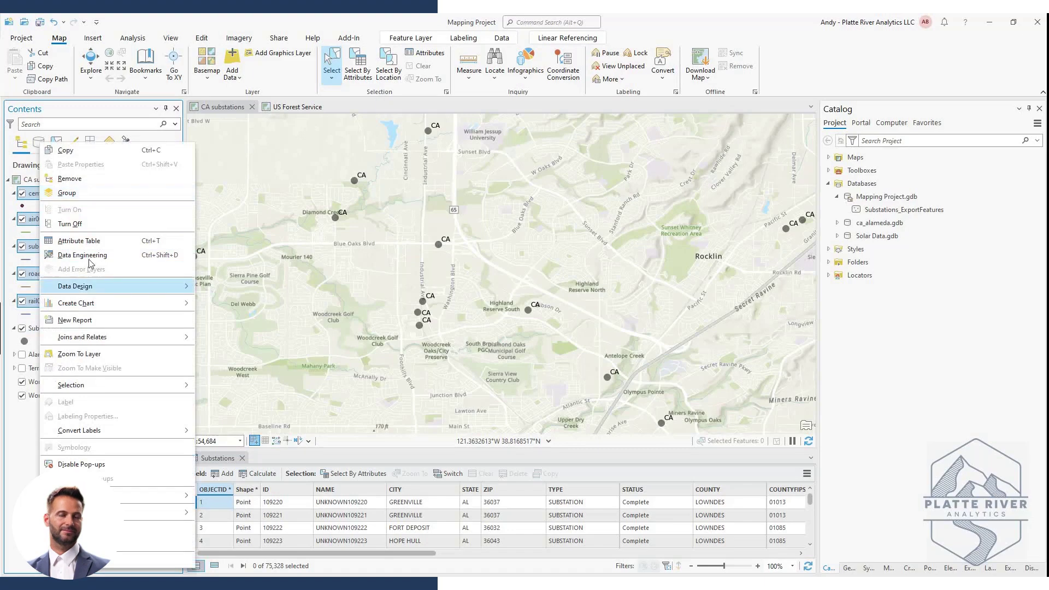
click(82, 198)
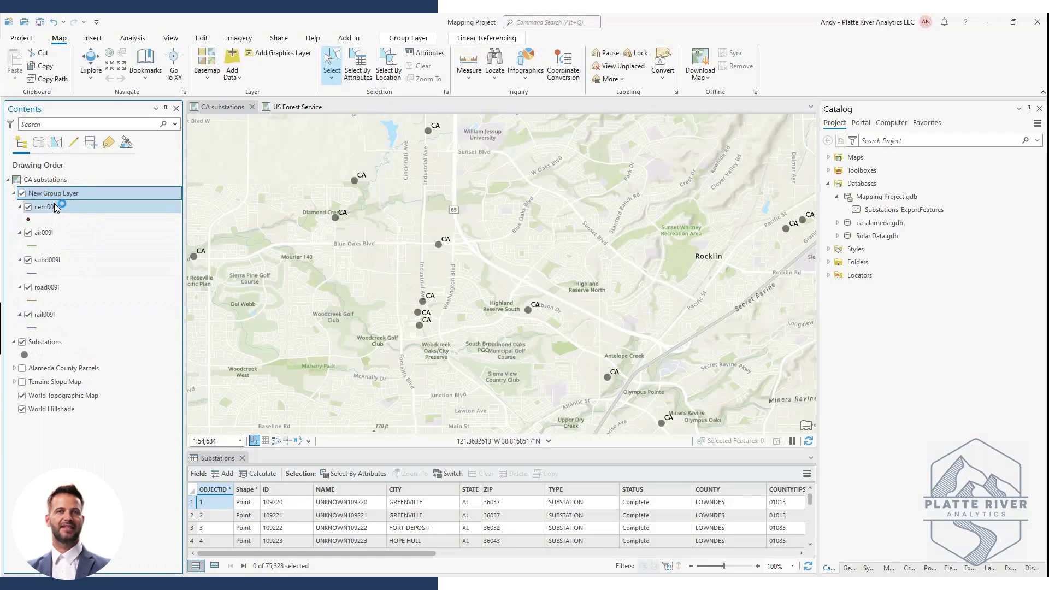
key(F2)
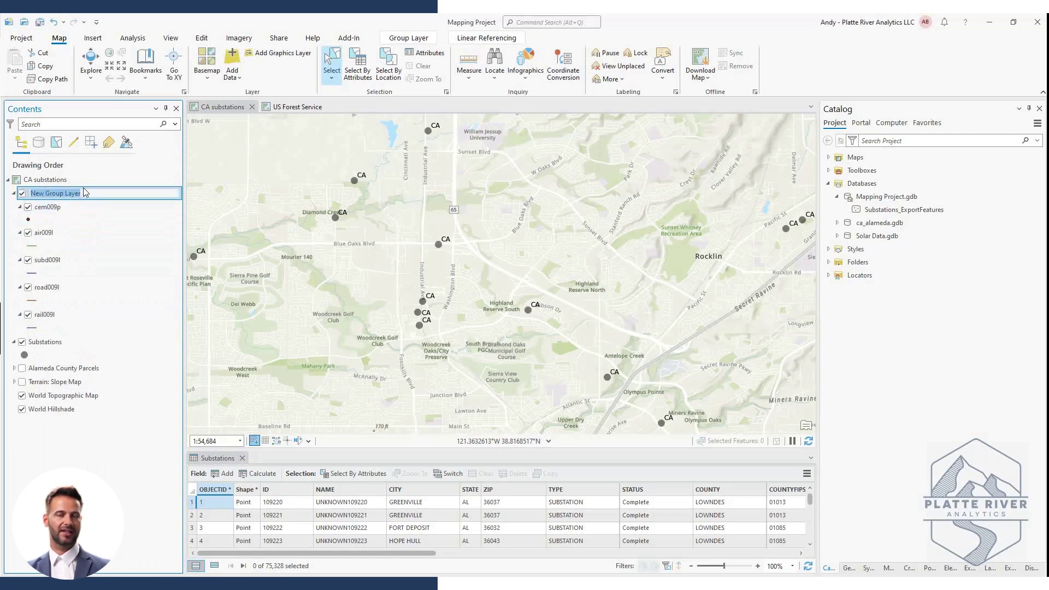
text(Archer County Tex)
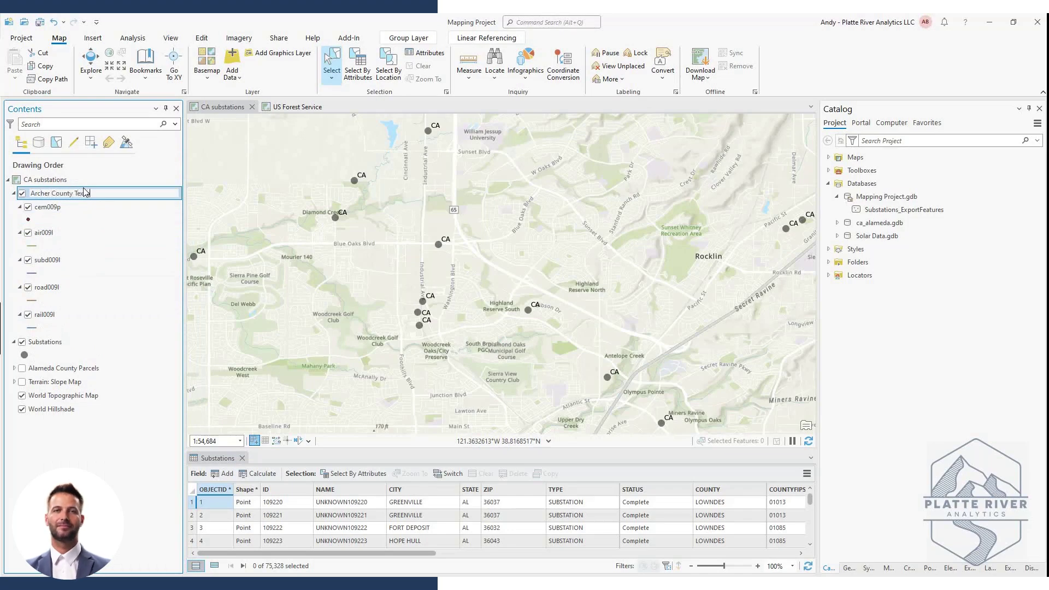
key(Return)
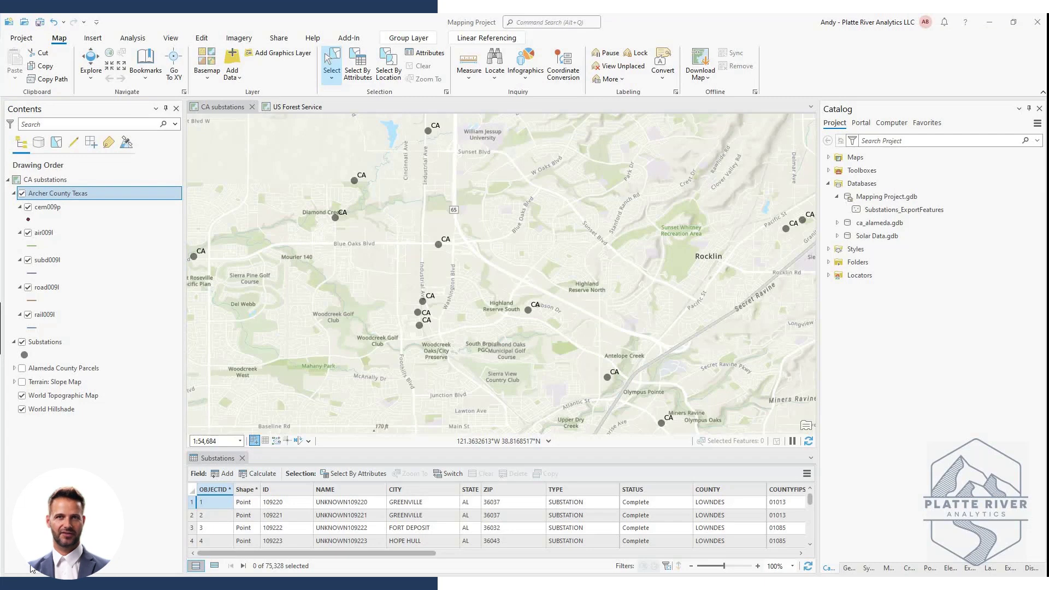
Rename the cem009p layer in the group to Archer Cemeteries
click(44, 210)
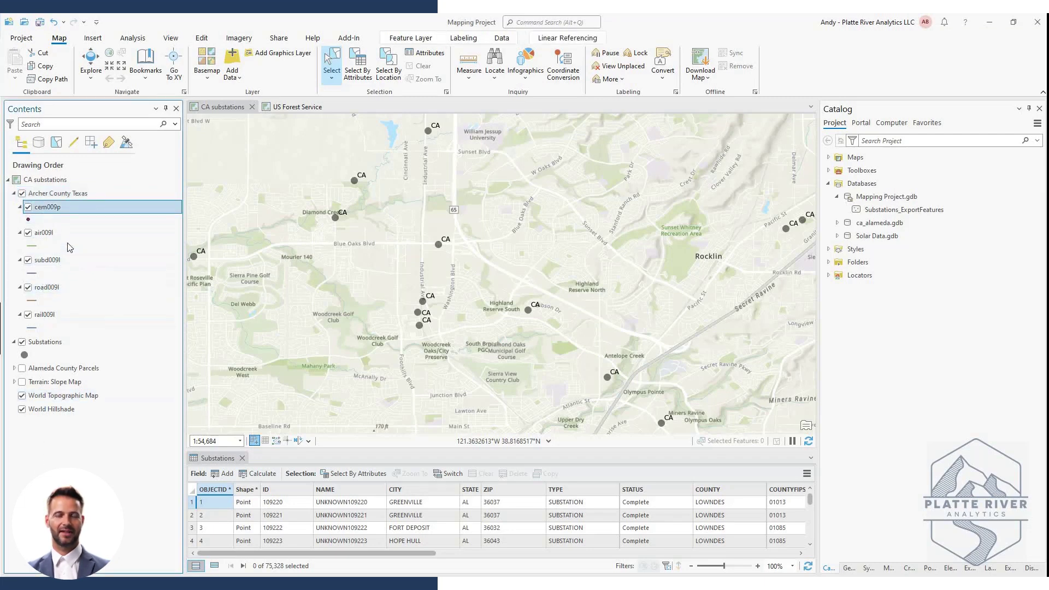
key(F2)
text(A)
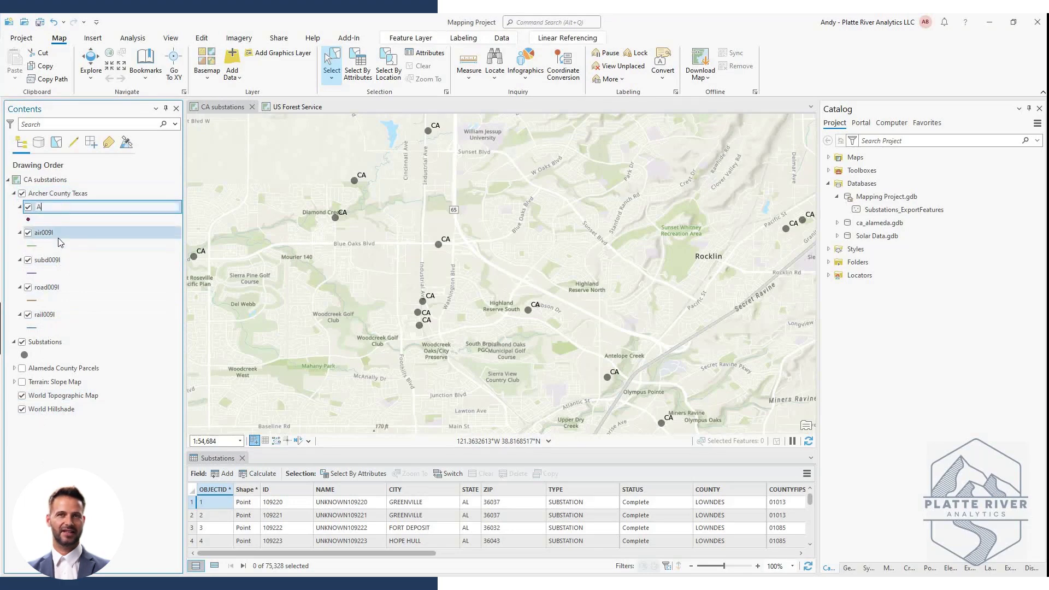
text(rcher Ceme)
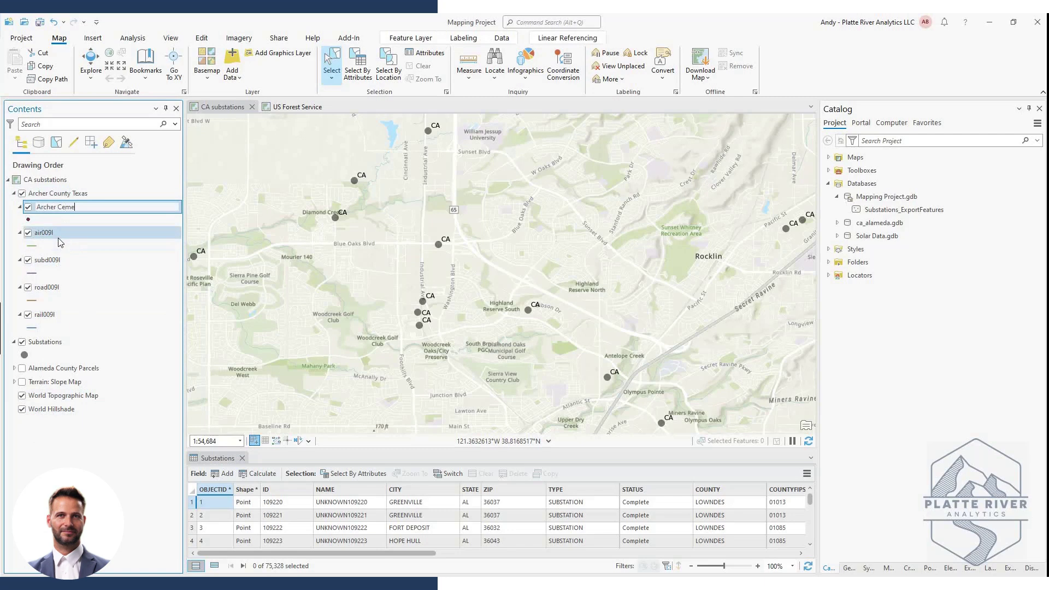
text(teries)
key(Return)
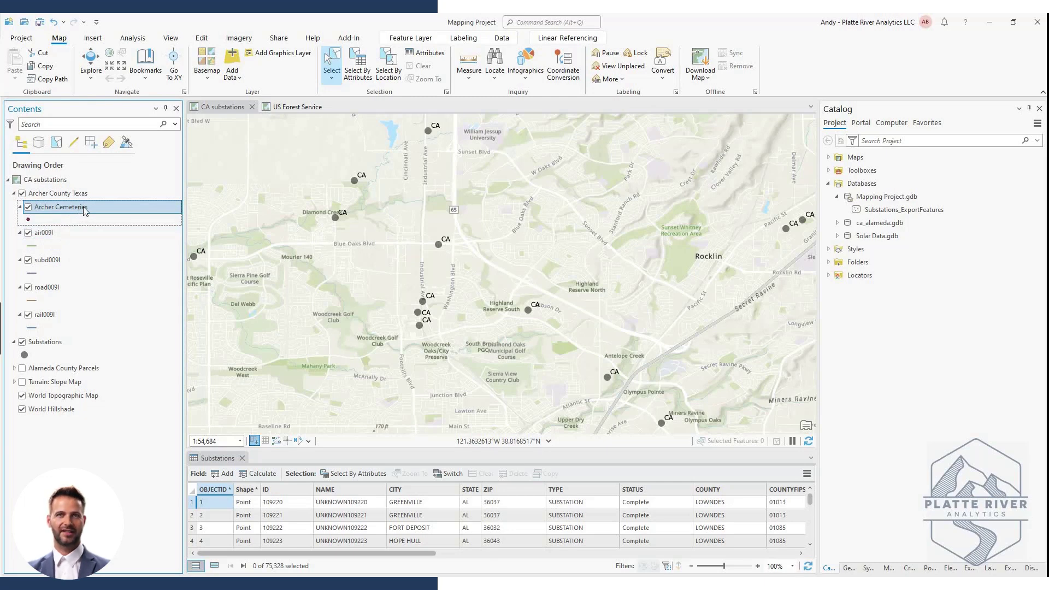
Move Archer Cemeteries to the end of its group, and place the Archer County Texas group below Substations in the drawing order
drag(85, 210, 48, 334)
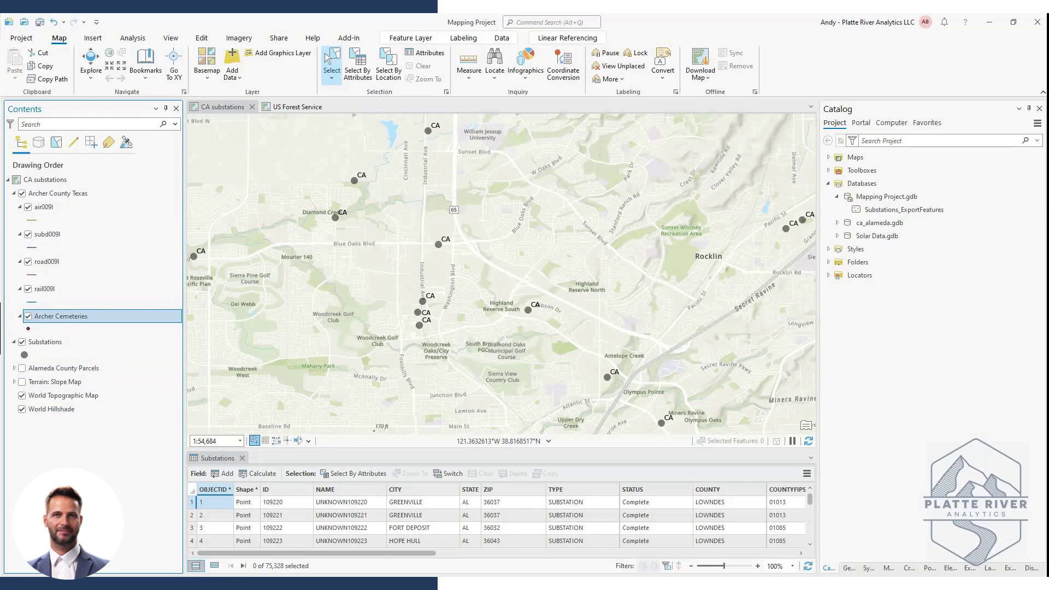
click(14, 193)
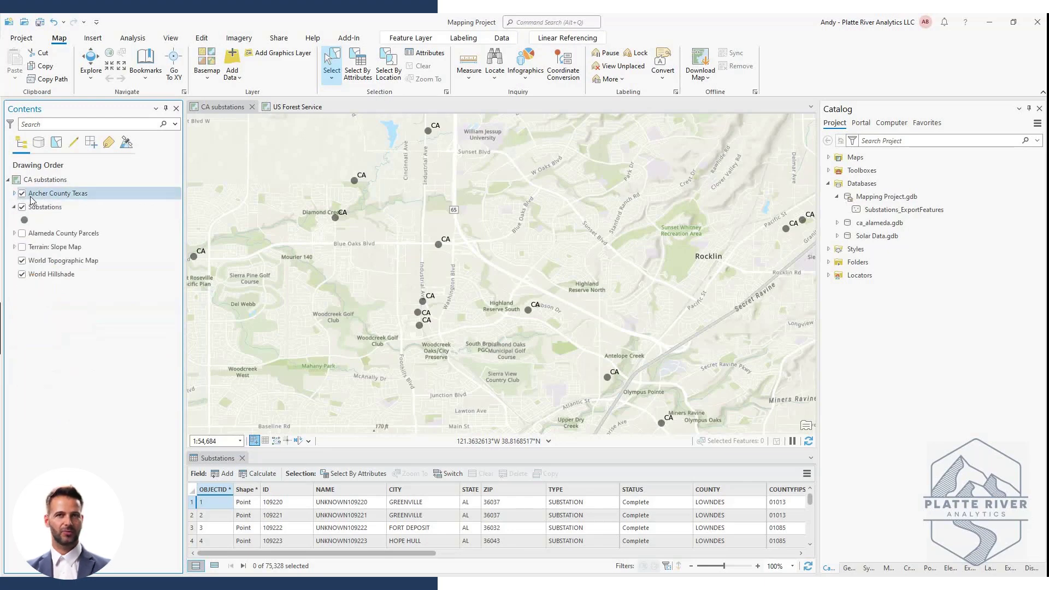
drag(38, 197, 47, 226)
click(14, 220)
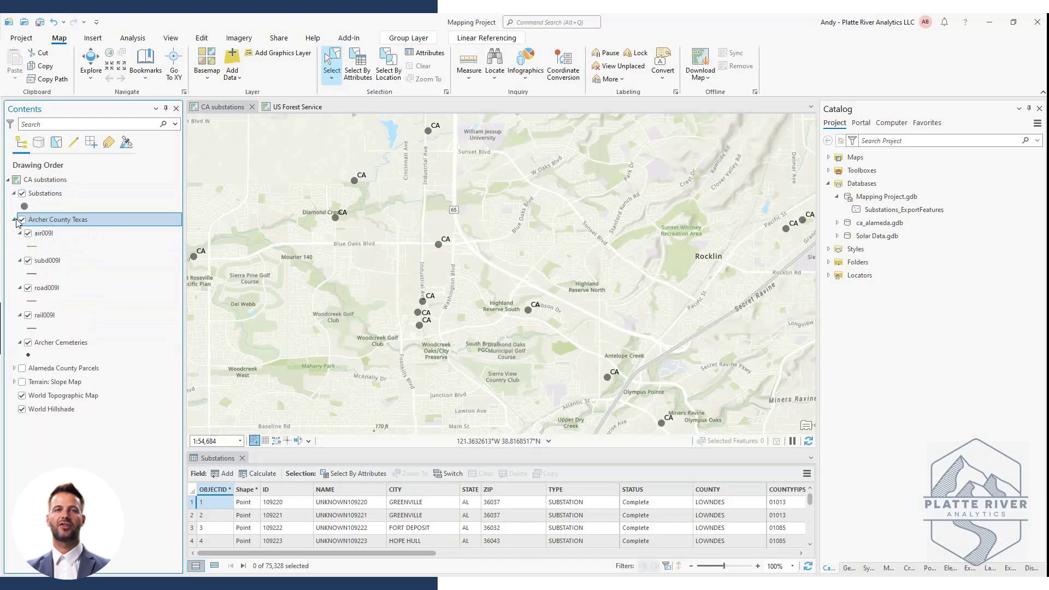
Select the subd009l layer and list the map's layers by data source
click(41, 233)
click(49, 261)
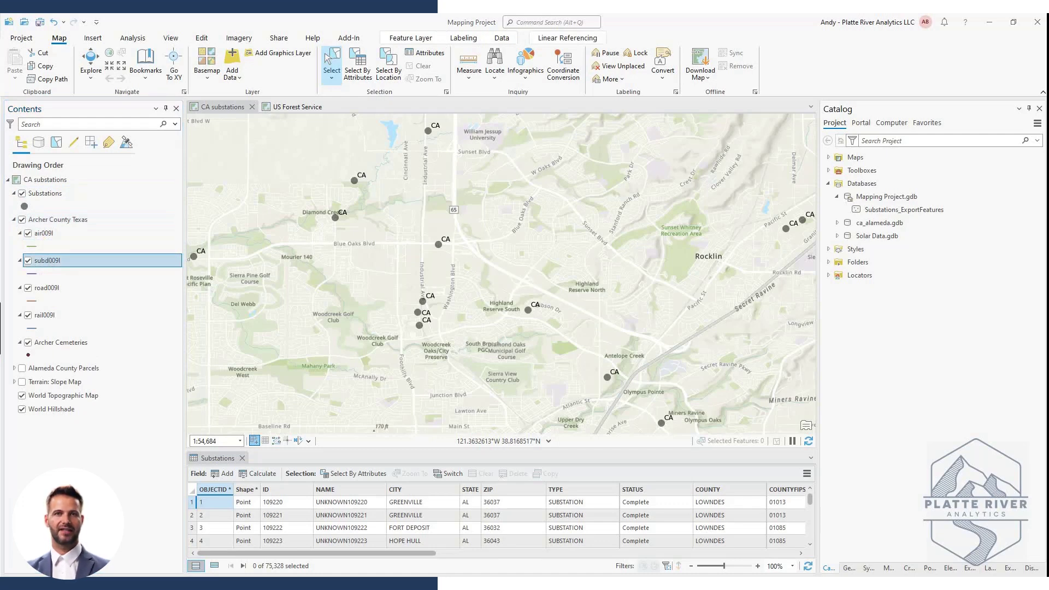
click(39, 144)
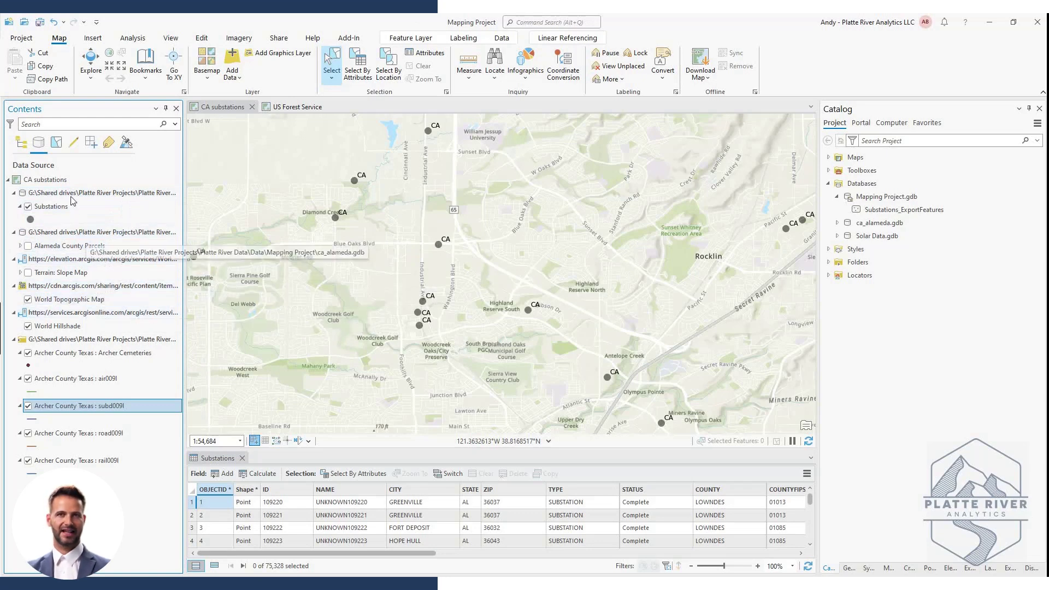
List the layers by selection, make Substations unselectable, and try to box-select the substations around Diamond Creek
click(56, 142)
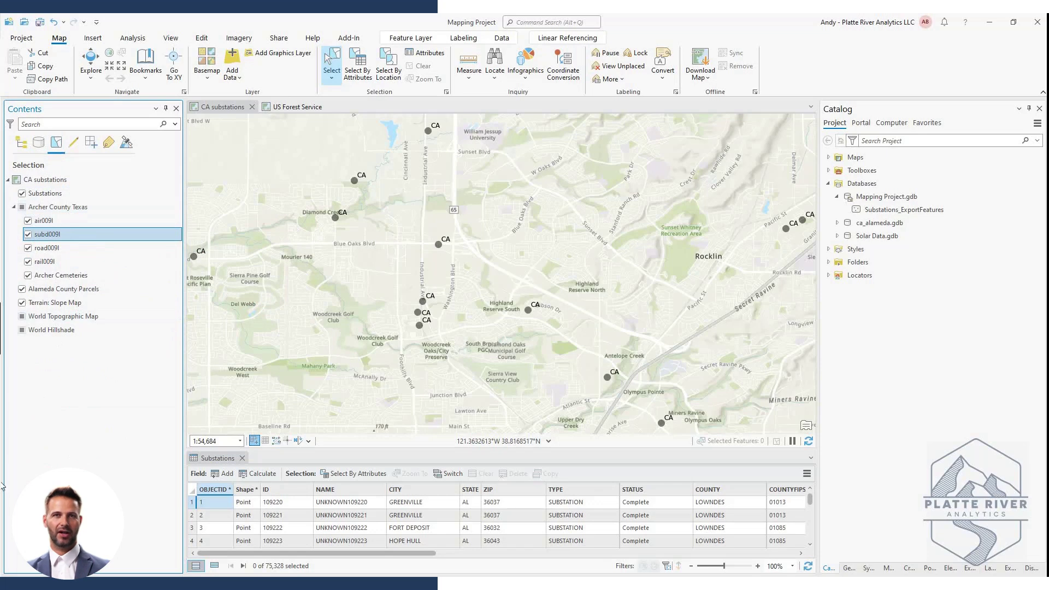
click(26, 273)
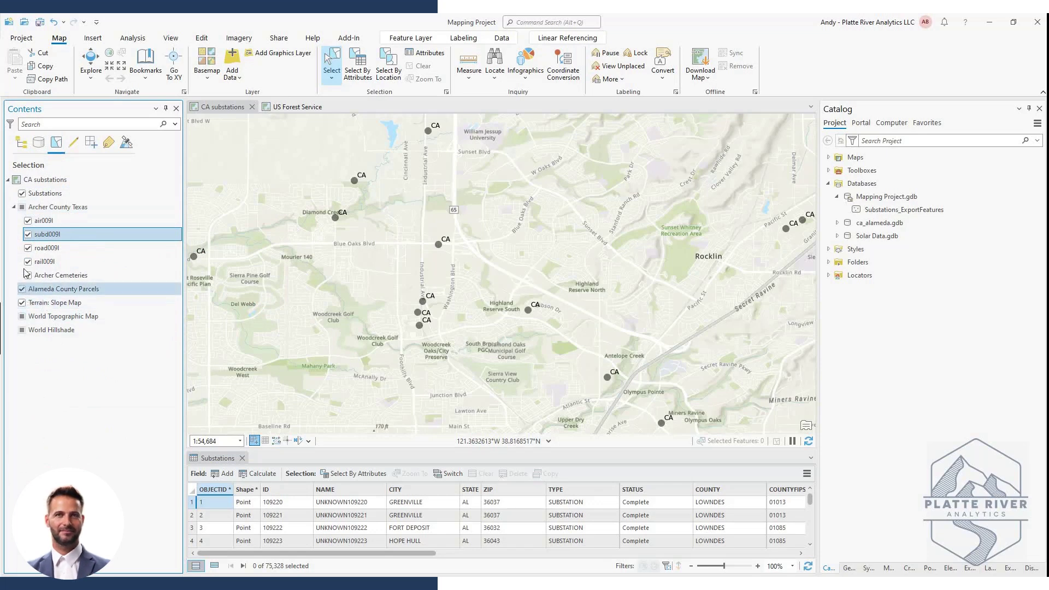
click(22, 193)
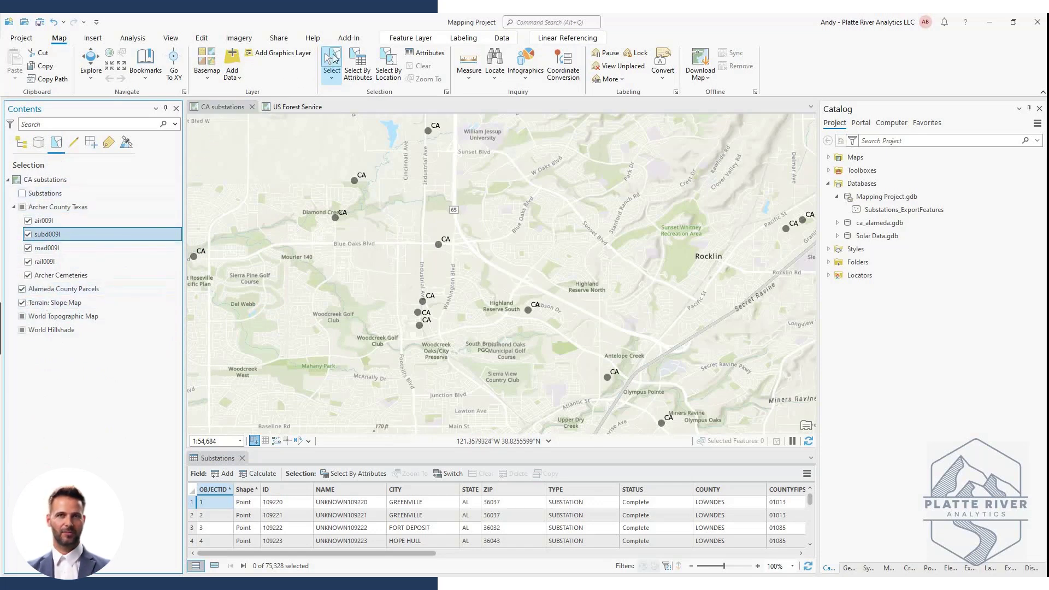
click(333, 58)
drag(312, 167, 461, 258)
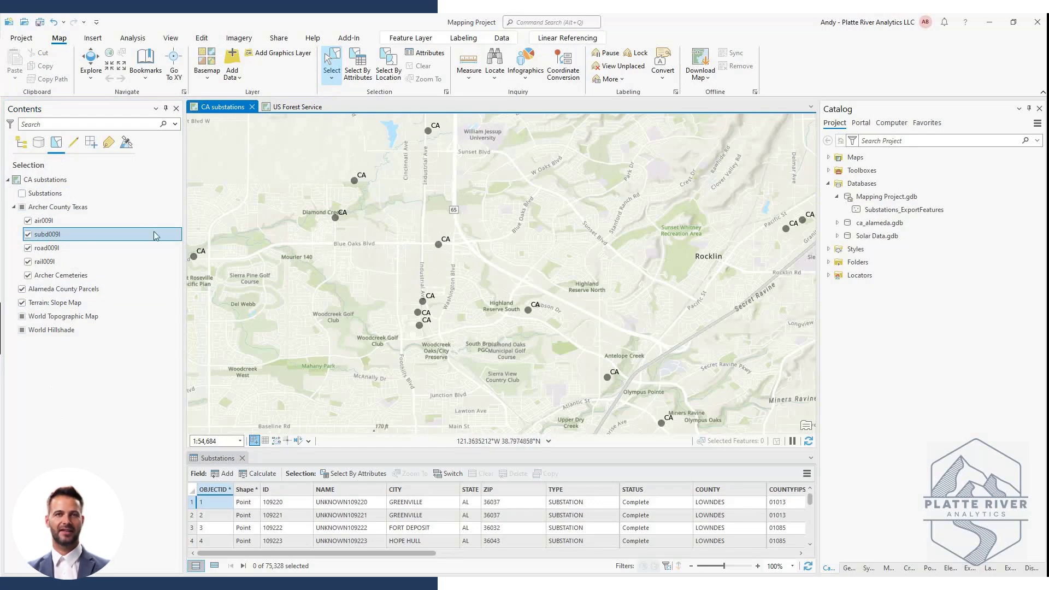
Make Substations selectable and box-select the three substations around Diamond Creek and Blue Oaks Blvd
click(22, 193)
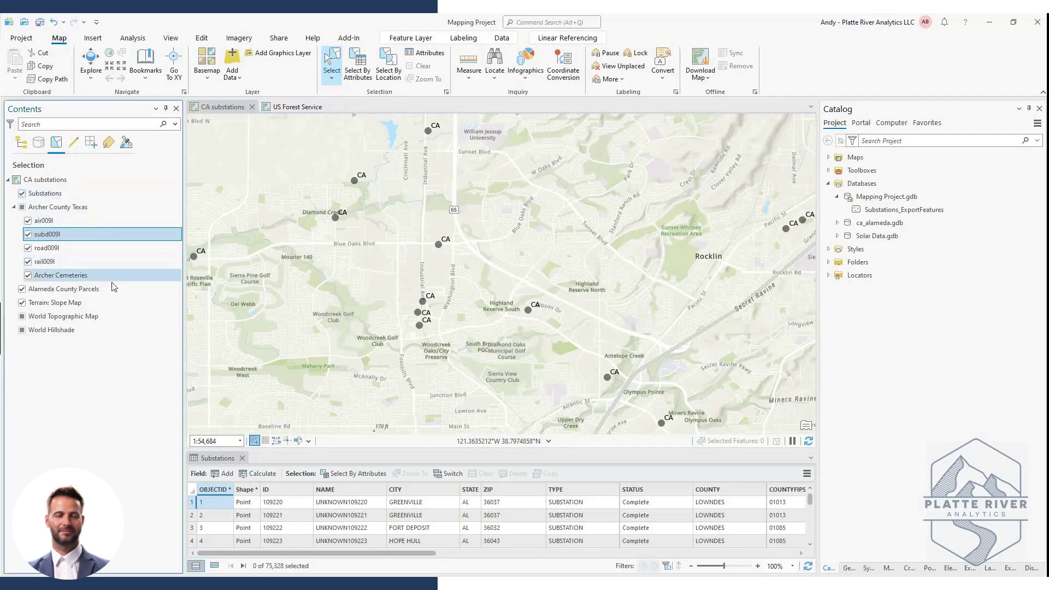
drag(309, 172, 467, 261)
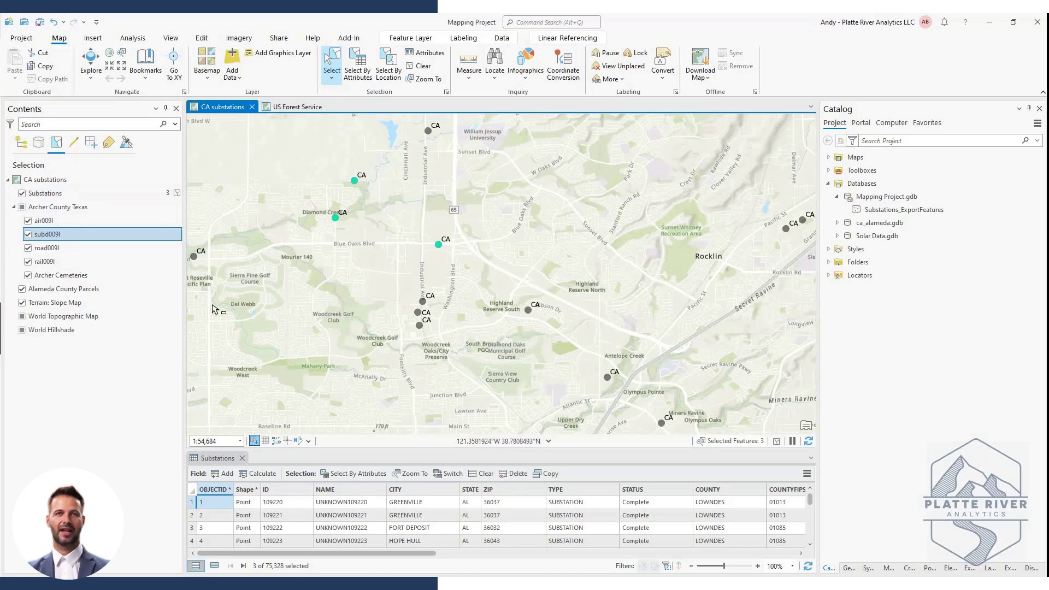
List the layers by editing, toggle editing of Substations off and back on, and list the layers by snapping
click(73, 143)
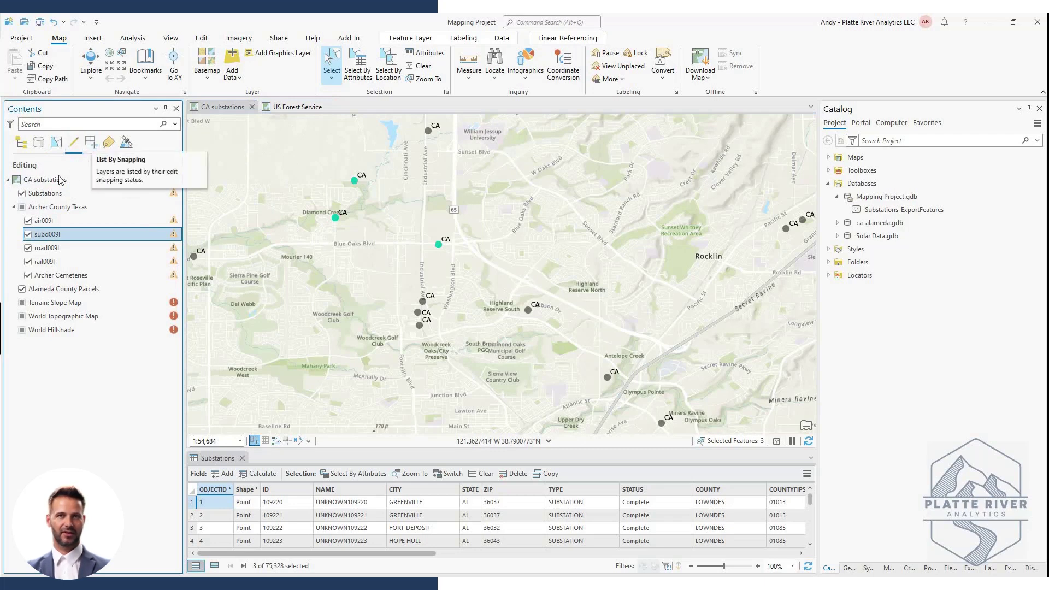
click(22, 194)
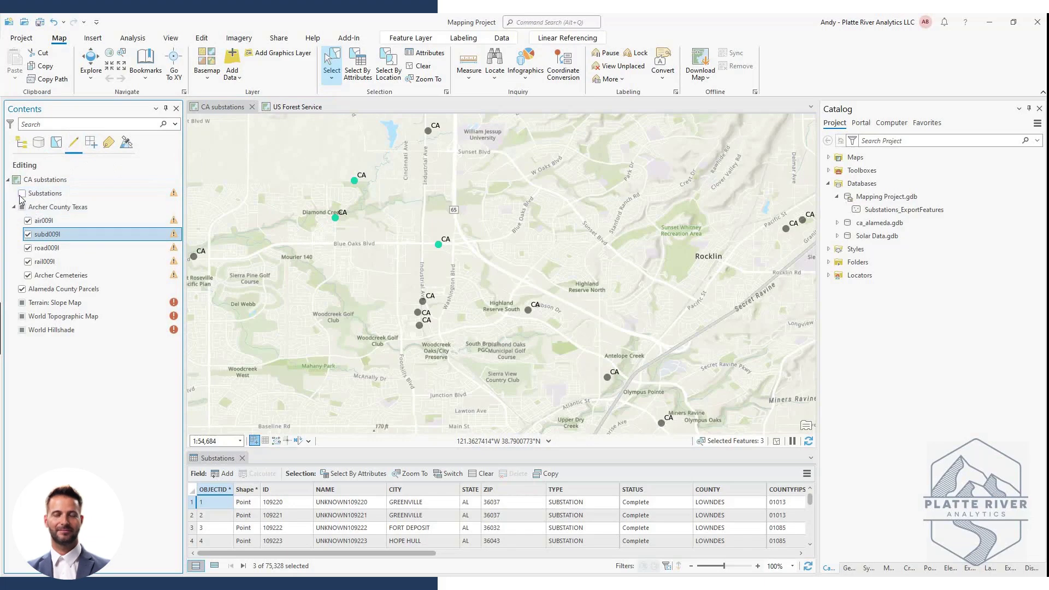
click(22, 193)
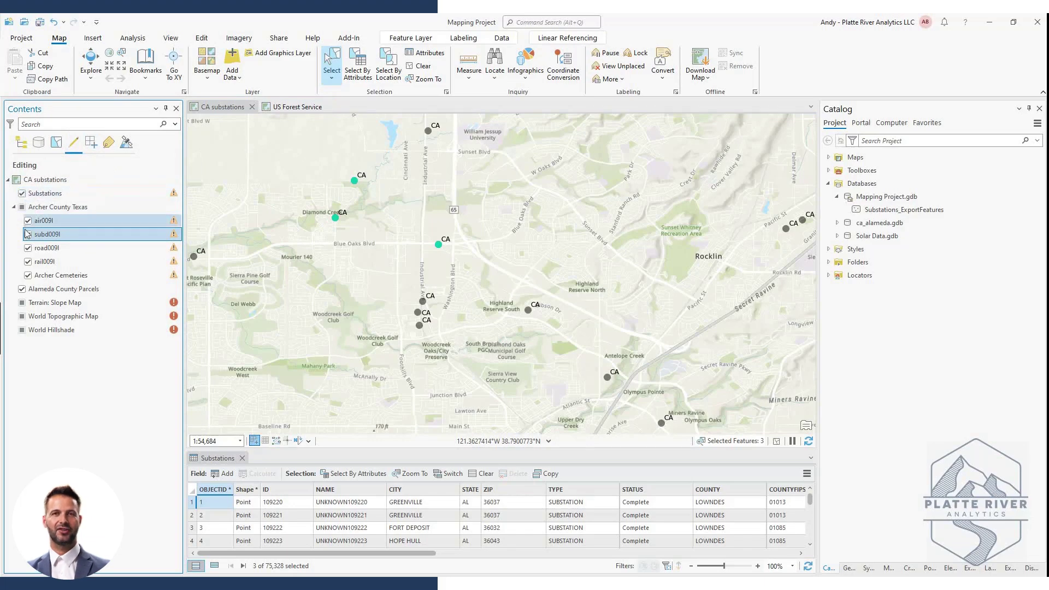
click(91, 143)
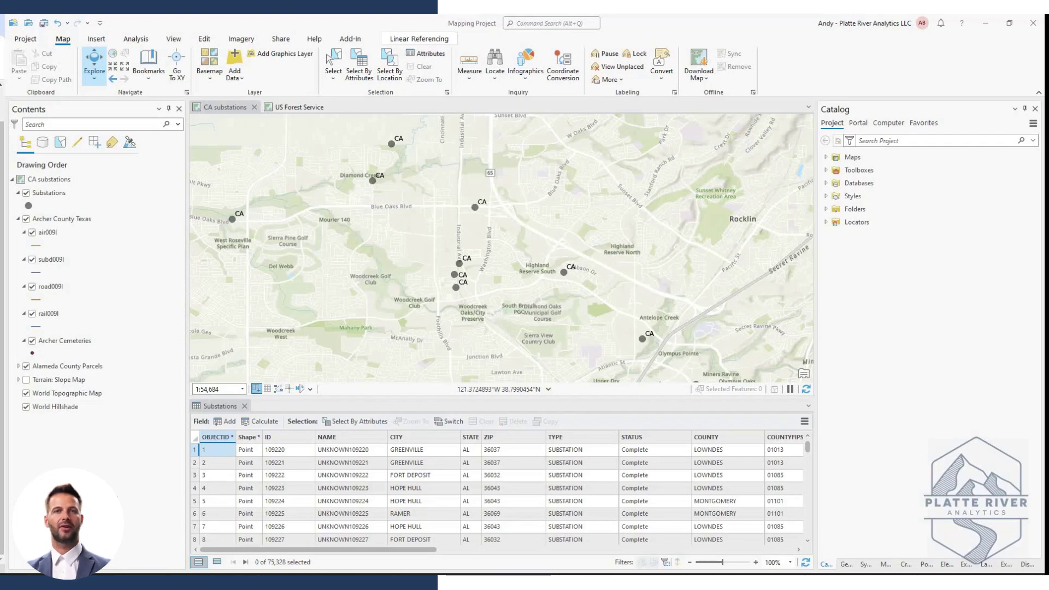
Filter the layer list to visible layers and turn off every layer still listed, from World Hillshade up to Substations
click(21, 129)
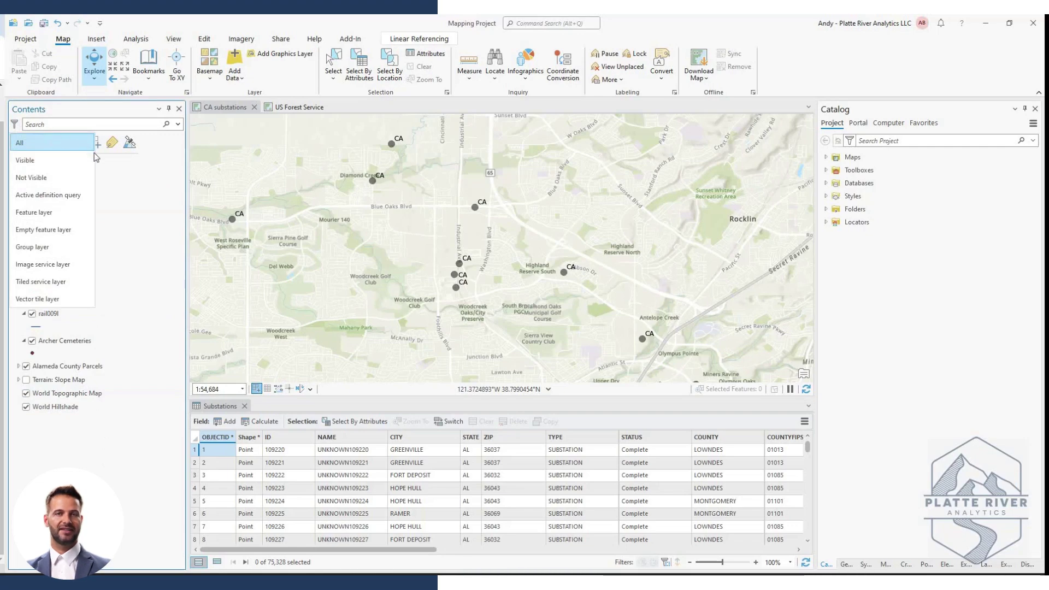
click(87, 159)
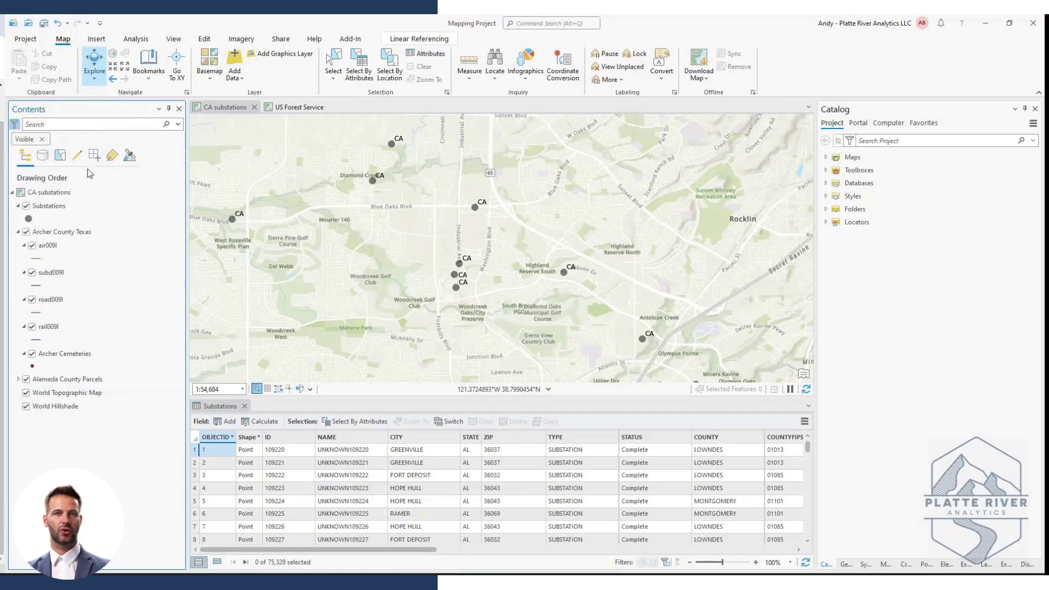
click(26, 407)
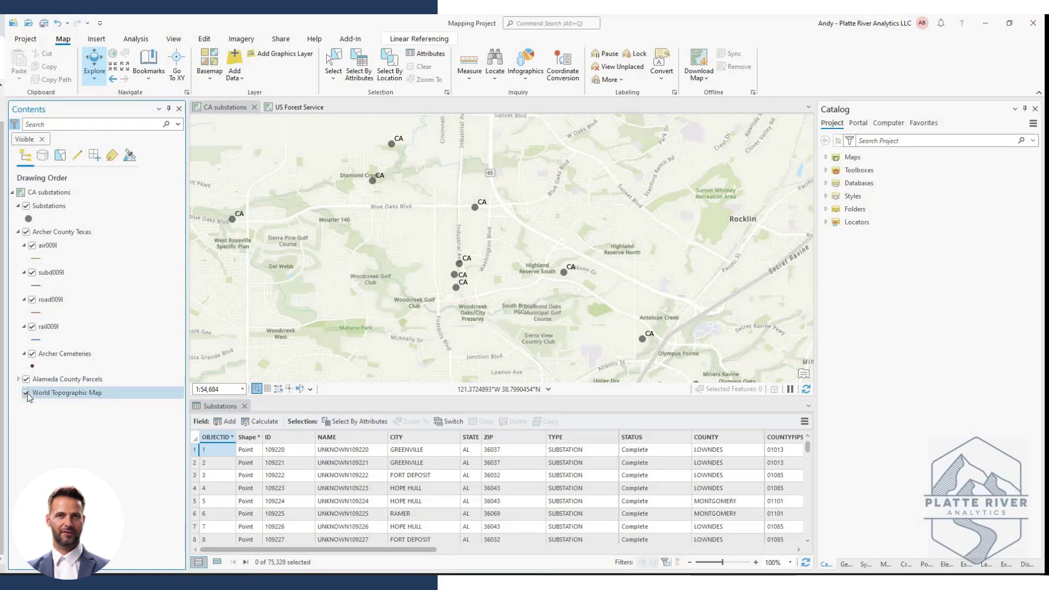
click(26, 393)
click(27, 380)
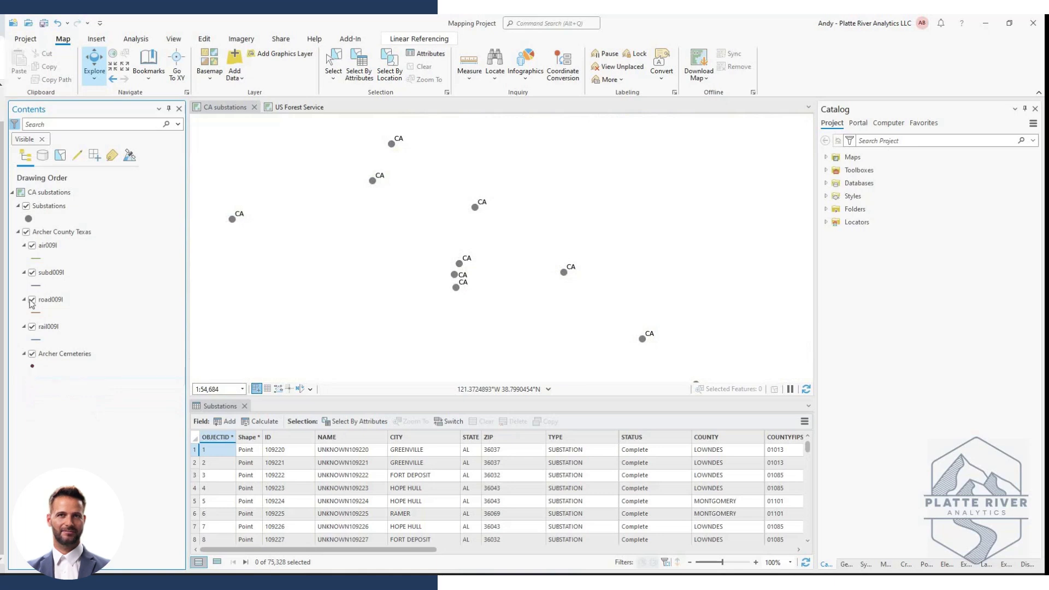
click(26, 232)
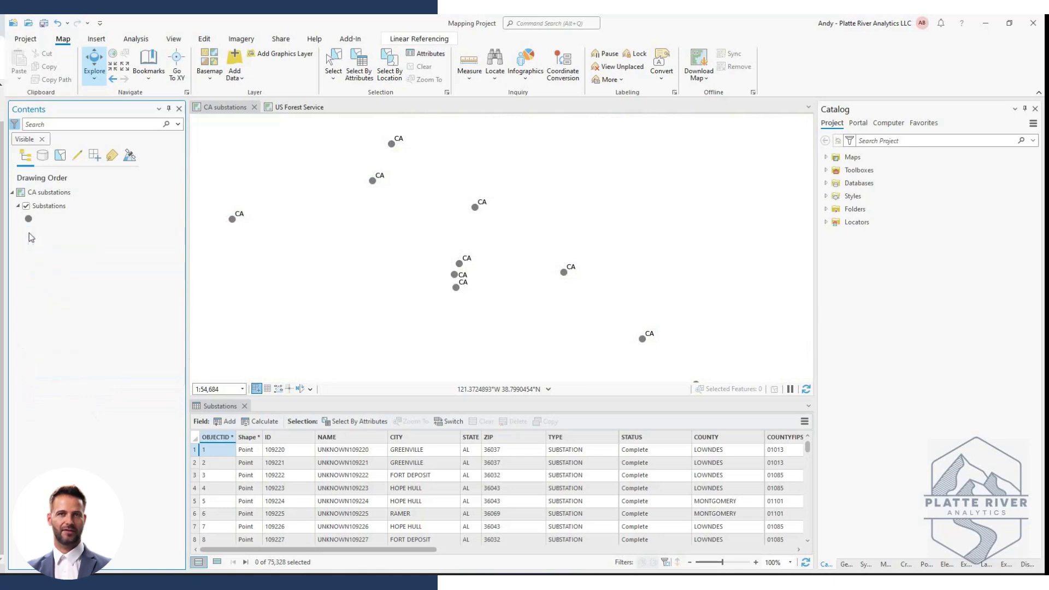
click(26, 206)
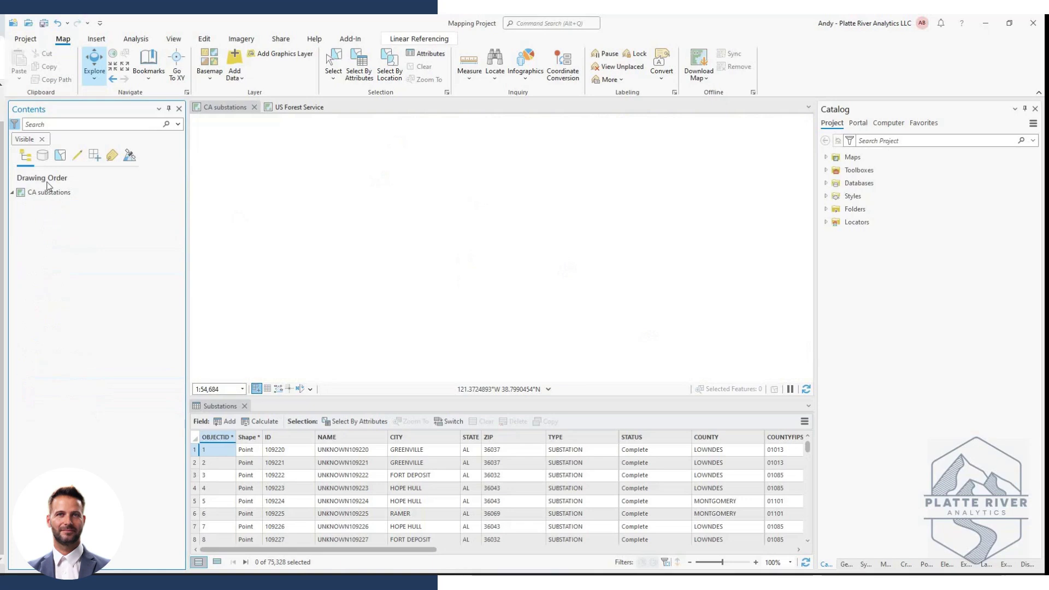
Remove the Visible filter and turn on the Substations layer and the Archer County Texas group
click(43, 140)
click(26, 193)
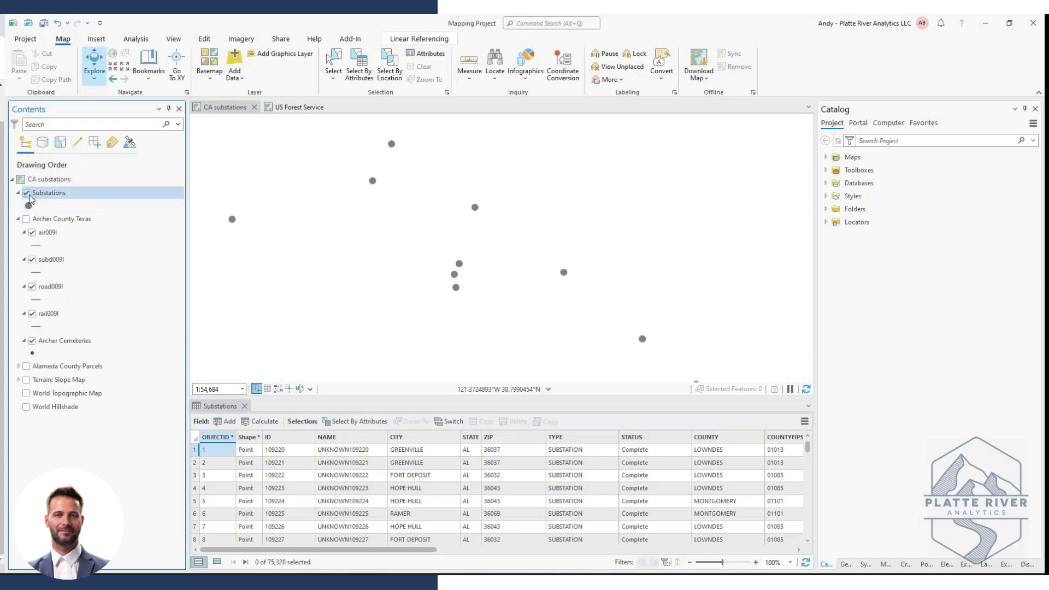
click(26, 218)
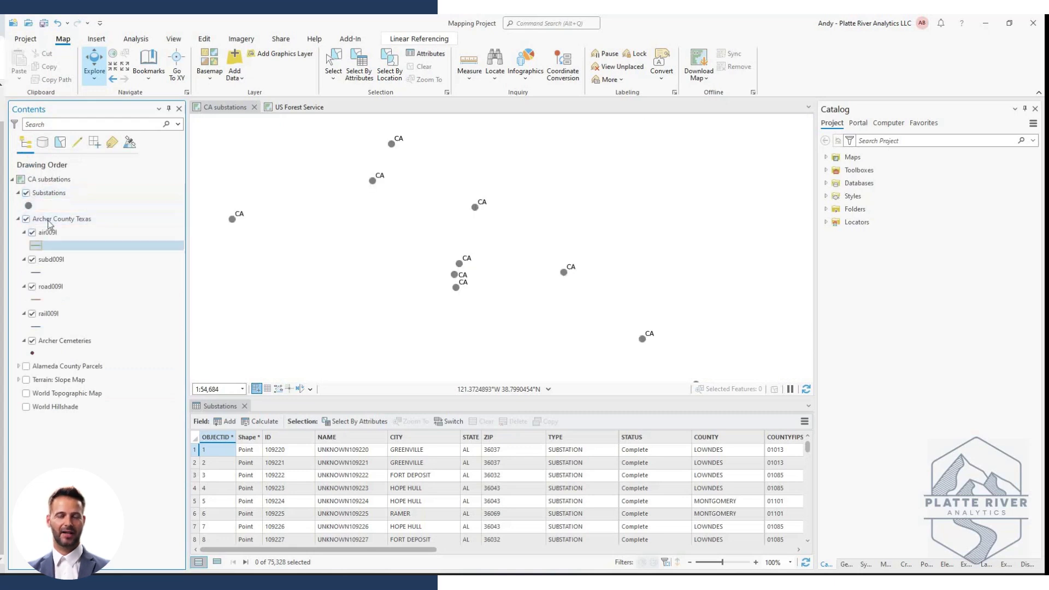
click(14, 124)
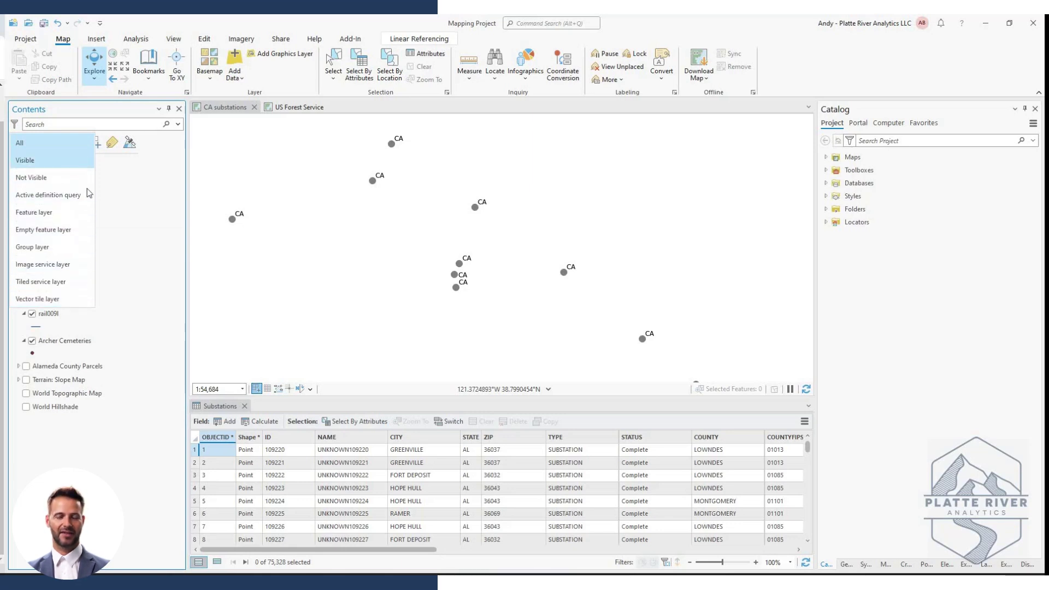
click(70, 450)
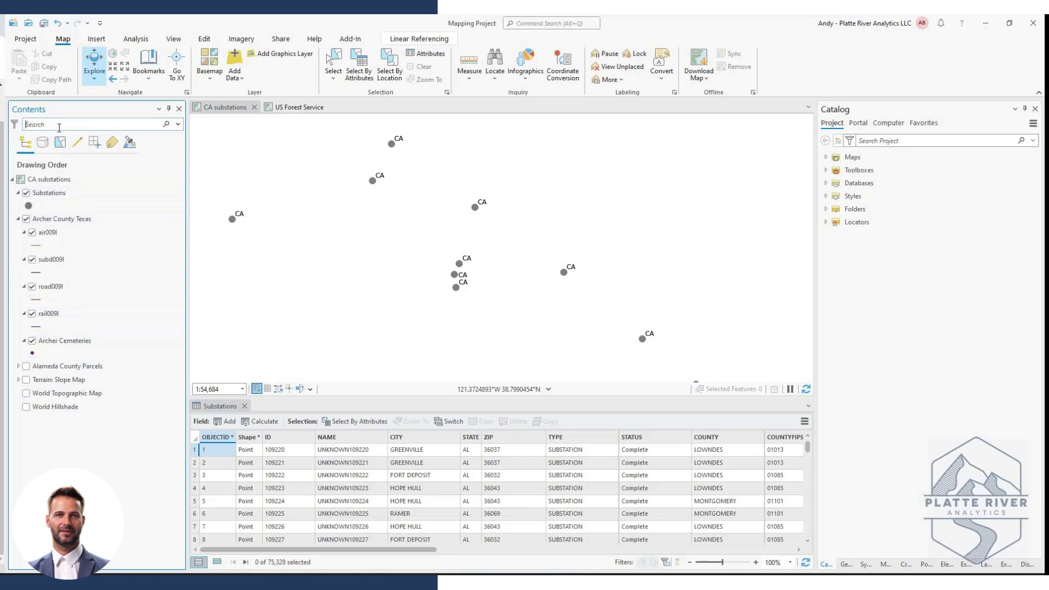
Search the map's layer list for Substations and select the Substations layer
click(138, 126)
text(substations)
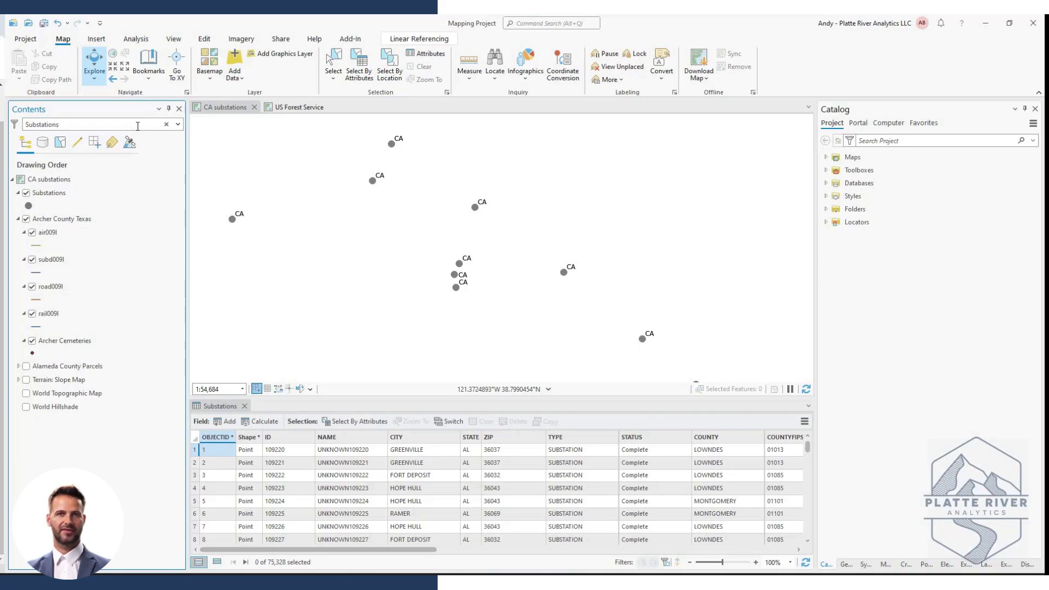
key(Return)
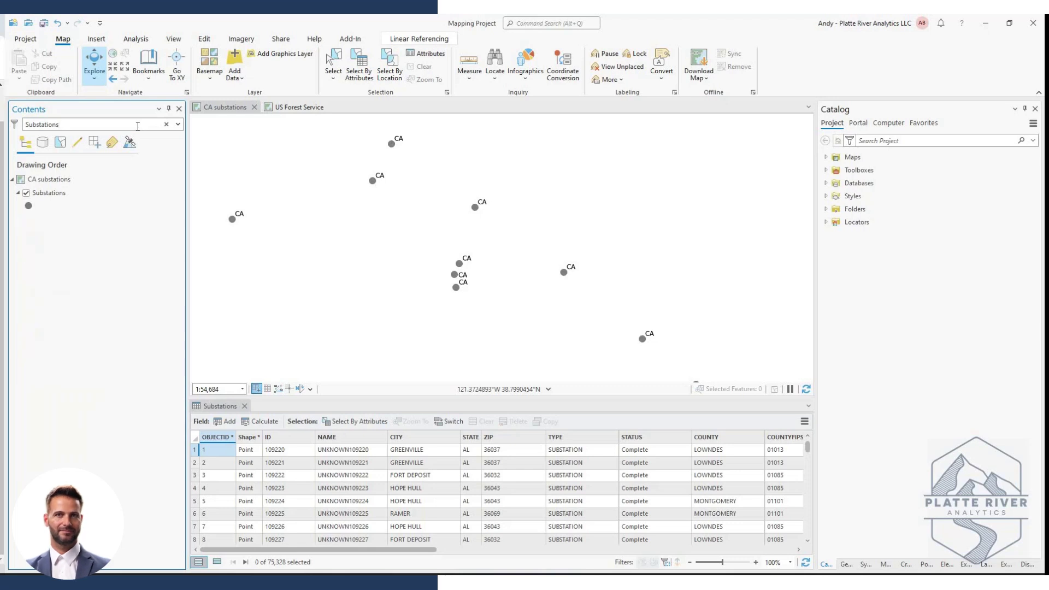
click(72, 192)
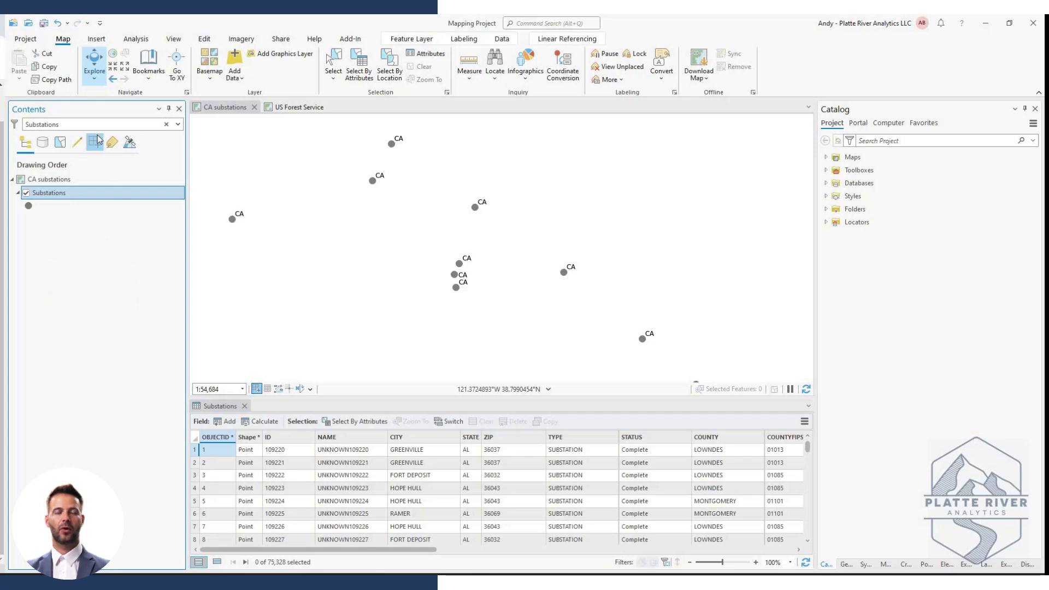
Search the layer list for Road, select the road009l layer, and clear the search
drag(94, 124, 11, 120)
text(Road)
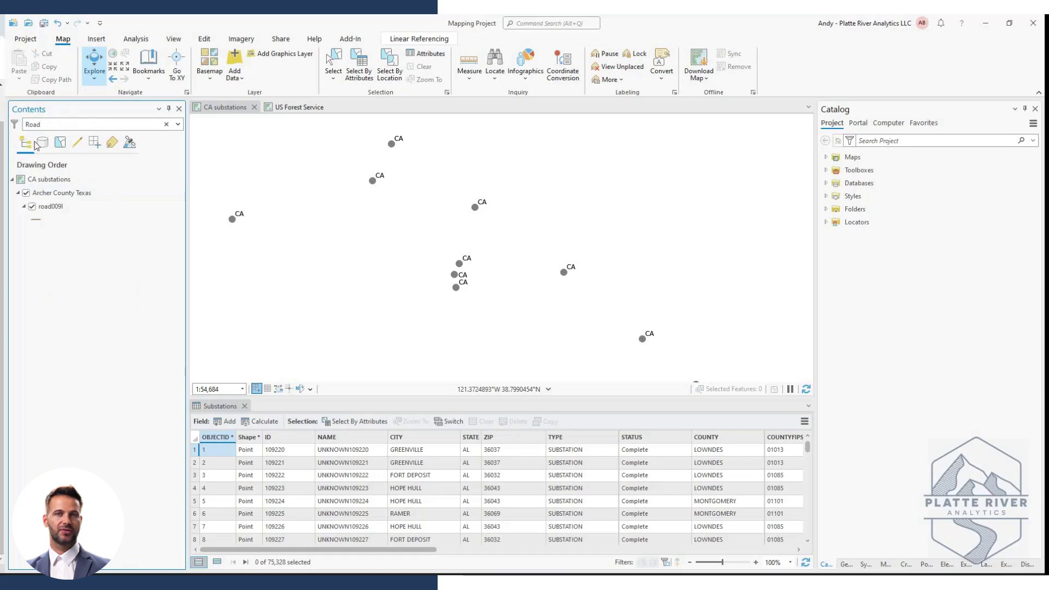
click(67, 205)
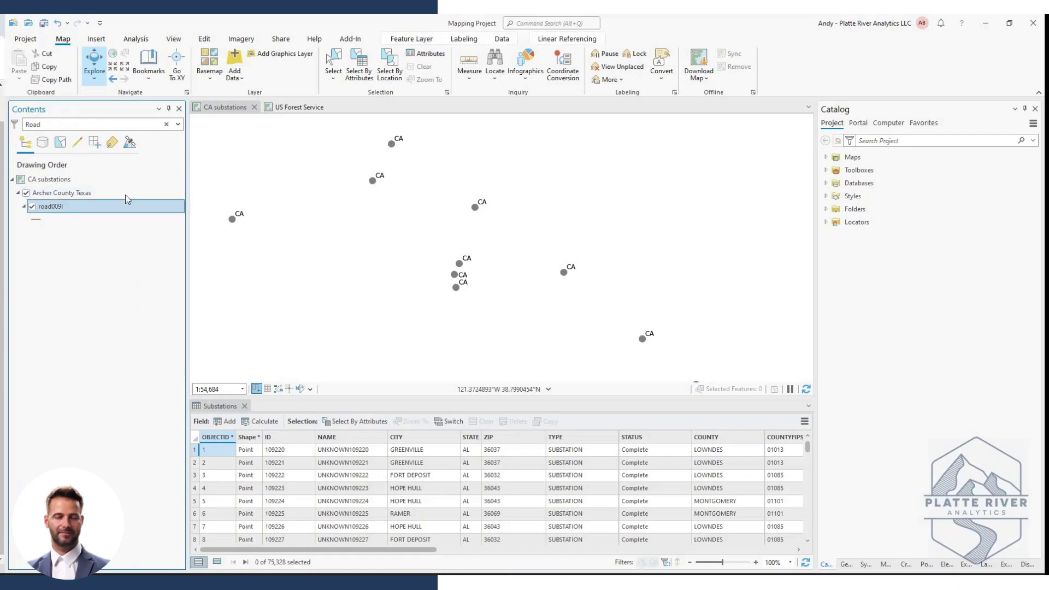
click(167, 125)
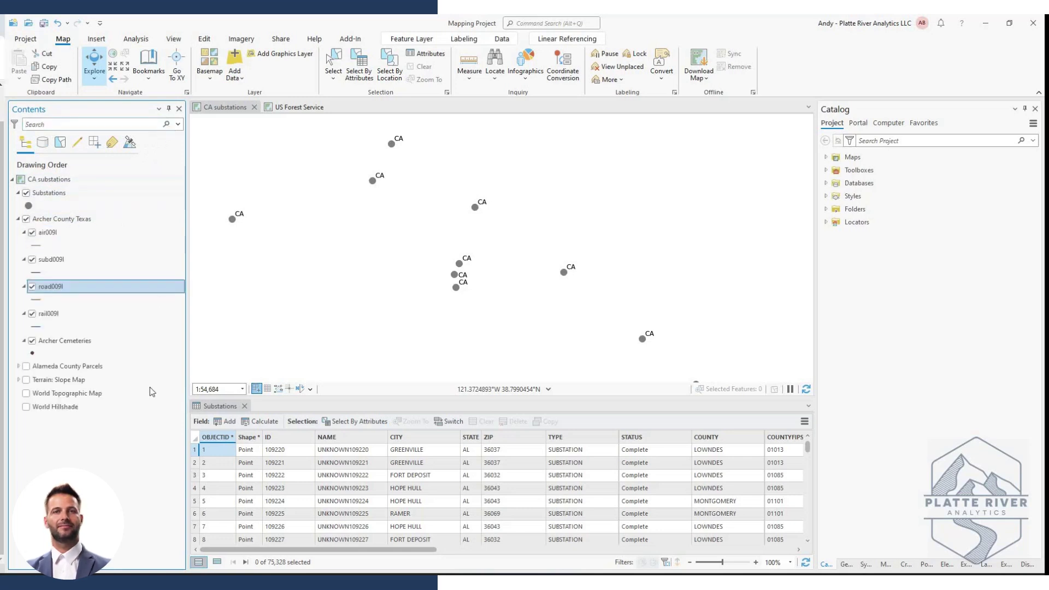